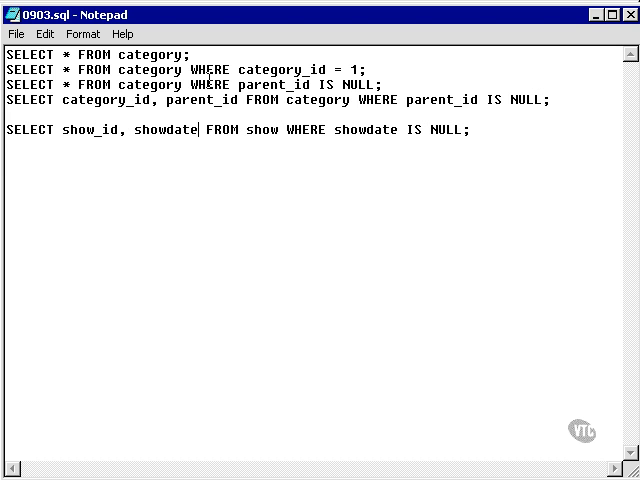
- Select the script's first line, SELECT * FROM category;, for copying
left_click_drag(6, 54, 190, 54)
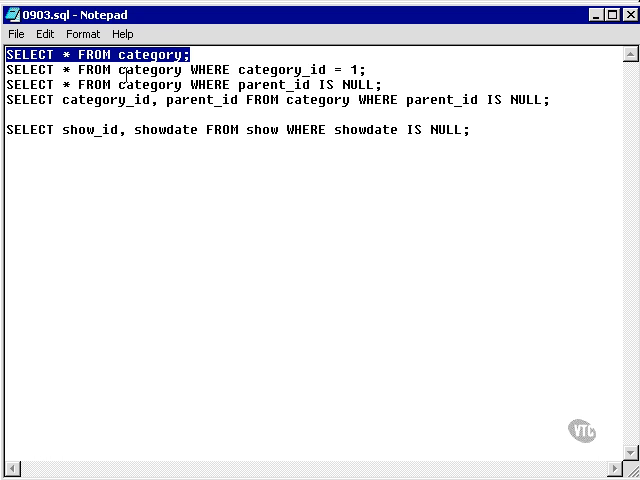
- Run SELECT * FROM category in SQL*Plus (34 rows), then select the category_id = 1 query in the script
key("alt+Tab")
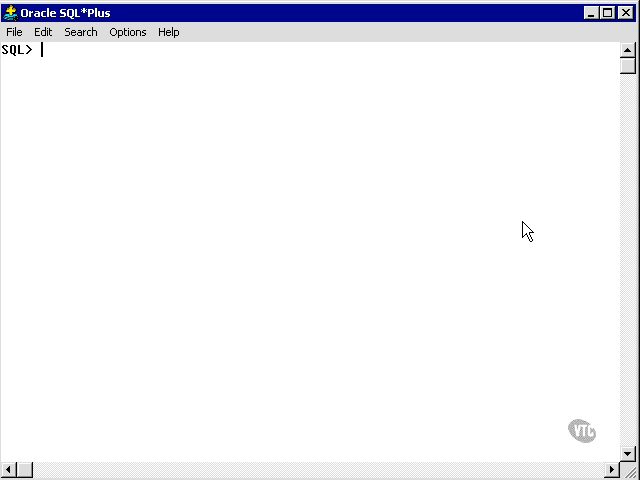
key("ctrl+v")
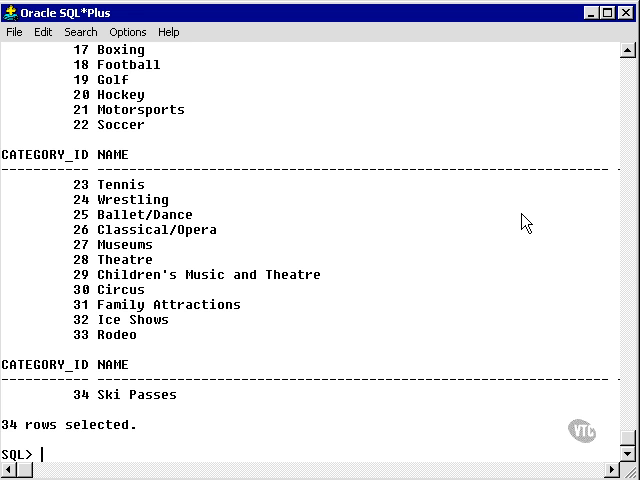
left_click_drag(140, 425, 15, 428)
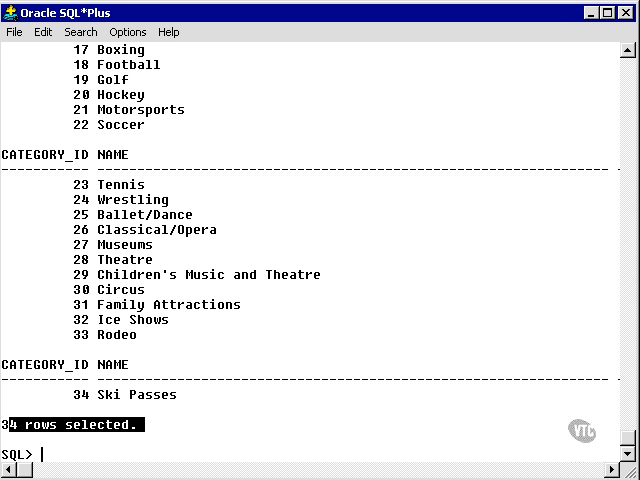
key("alt+Tab")
left_click_drag(370, 69, 6, 69)
key("ctrl+c")
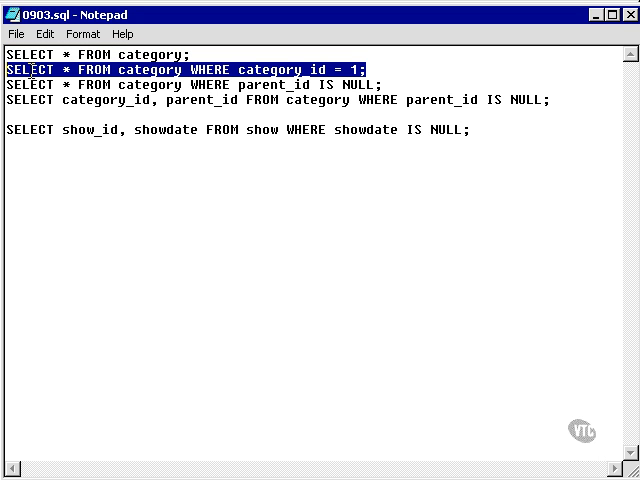
- Paste the category_id = 1 query at the SQL*Plus prompt and highlight its WHERE condition
key("alt+Tab")
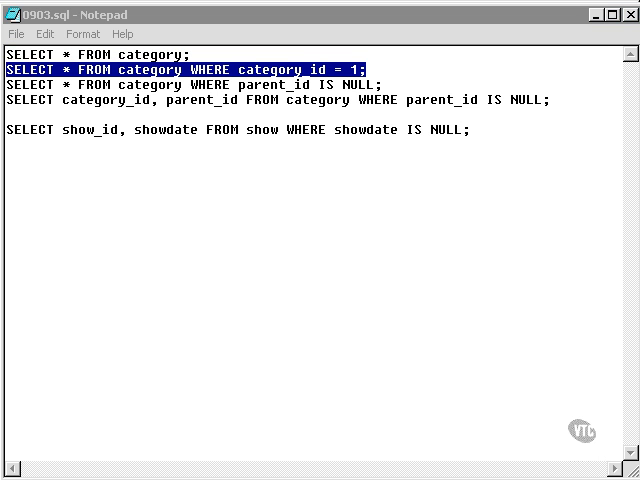
key("ctrl+v")
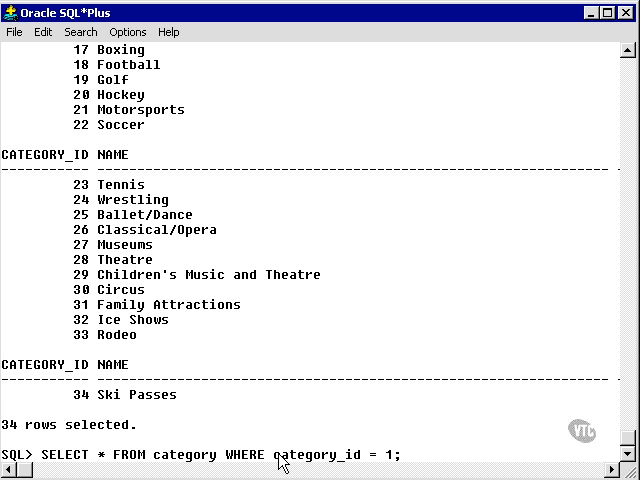
left_click_drag(275, 456, 362, 456)
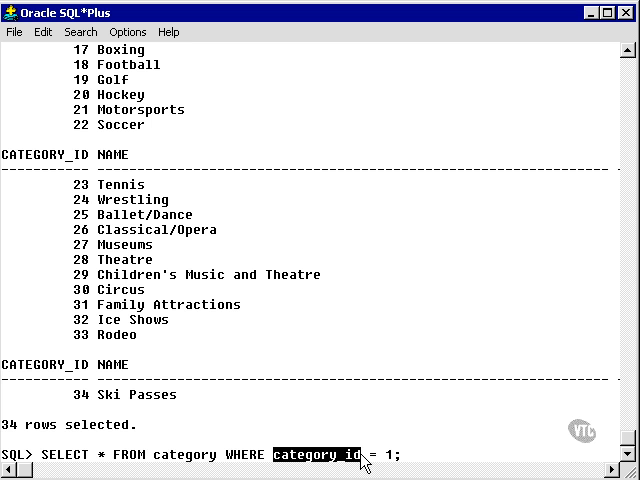
left_click(229, 456)
left_click_drag(229, 456, 390, 458)
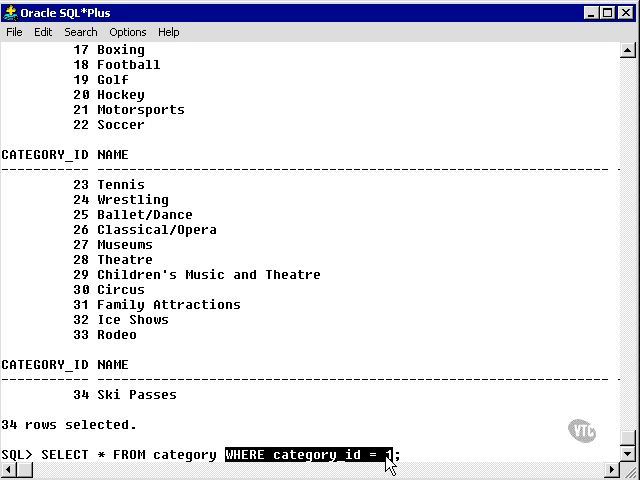
- Run it to return the single Concerts row, then select the parent_id IS NULL query in Notepad
key("Return")
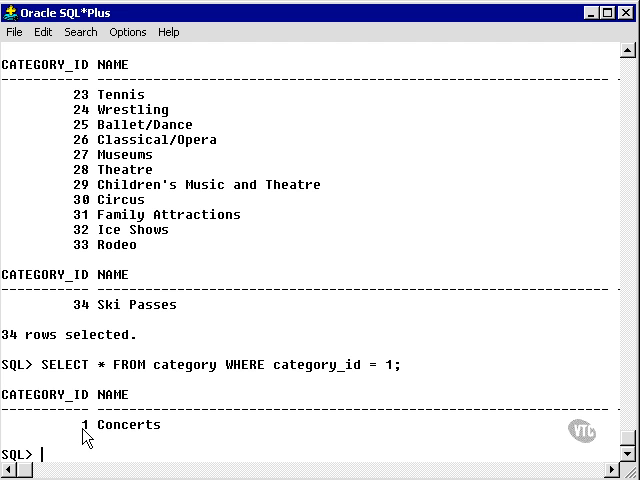
left_click_drag(82, 425, 89, 425)
key("alt+Tab")
left_click_drag(400, 84, 6, 86)
key("ctrl+c")
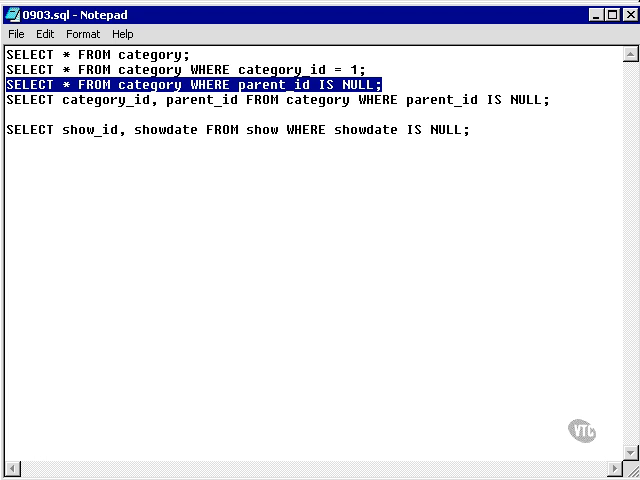
- Run the parent_id IS NULL query, returning Concerts, Sports, Arts and Theatre, Family
key("alt+Tab")
key("ctrl+v")
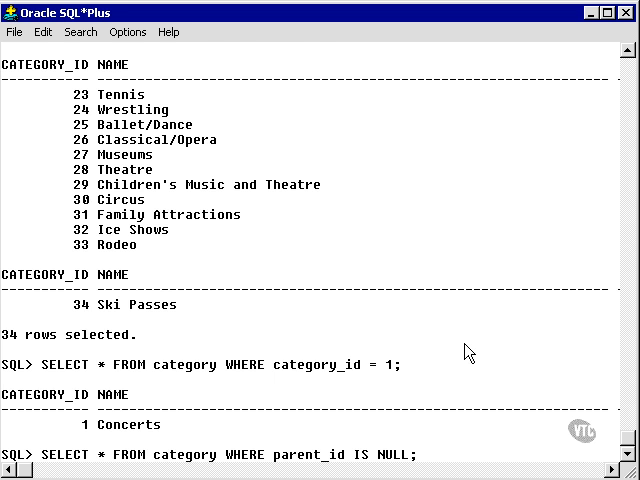
key("Return")
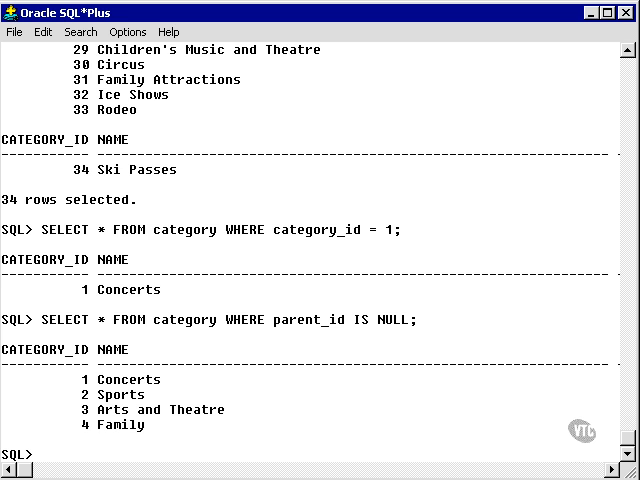
key("alt+Tab")
- Copy the category_id, parent_id query from line 4 and run it in SQL*Plus
key("Home")
key("shift+Down")
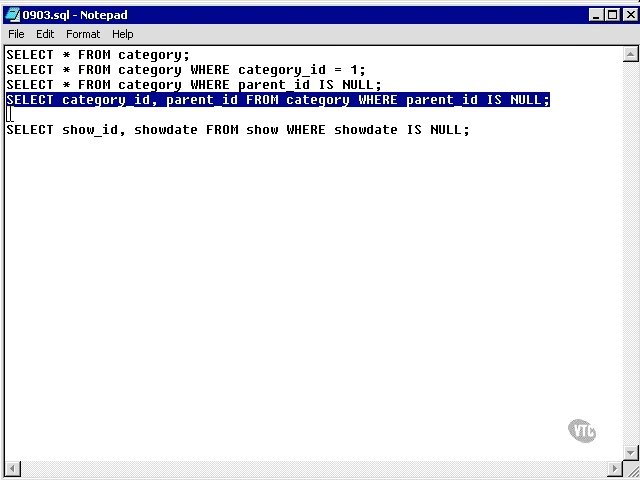
key("ctrl+c")
key("alt+Tab")
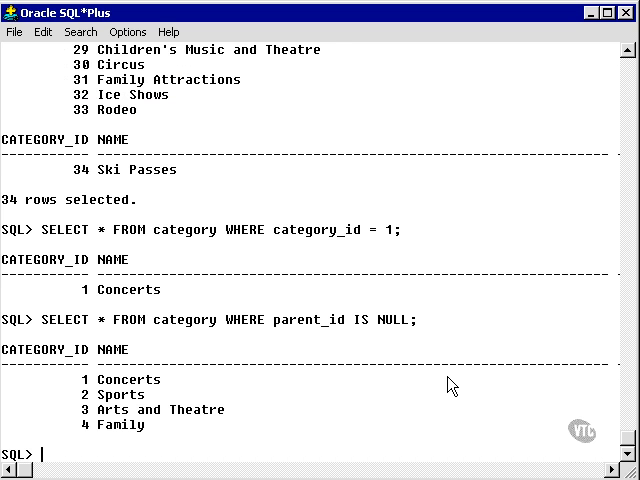
key("ctrl+v")
key("Return")
- Point out the empty PARENT_ID values for ids 1–4, then select the showdate IS NULL query
mouse_move(193, 320)
left_mouse_down()
mouse_move(239, 330)
mouse_move(273, 322)
left_mouse_up()
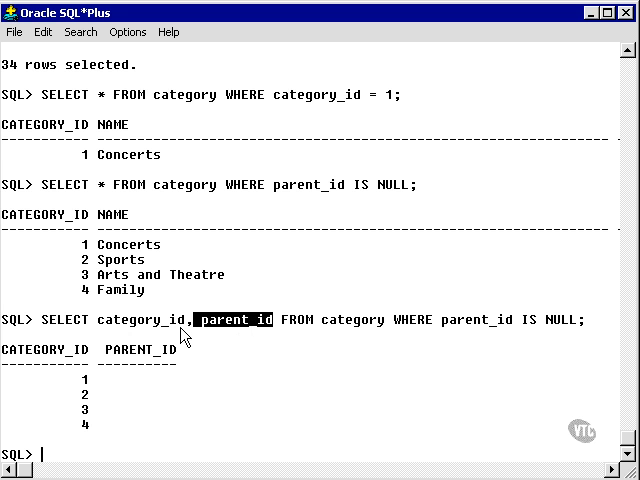
left_click_drag(105, 368, 196, 428)
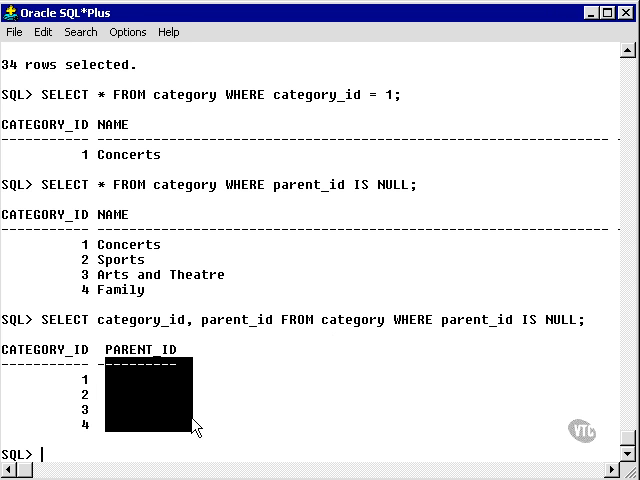
key("alt+Tab")
mouse_move(6, 129)
left_mouse_down()
mouse_move(265, 145)
mouse_move(489, 145)
left_mouse_up()
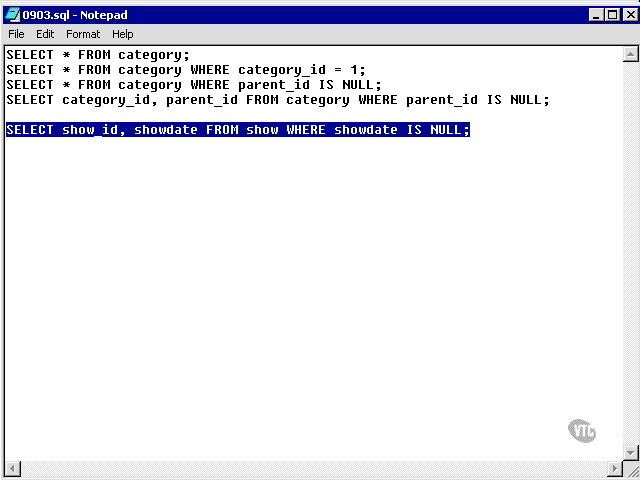
- Run the showdate IS NULL query, returning six shows (ids 17–147), and highlight their SHOW_IDs
key("ctrl+c")
key("alt+Tab")
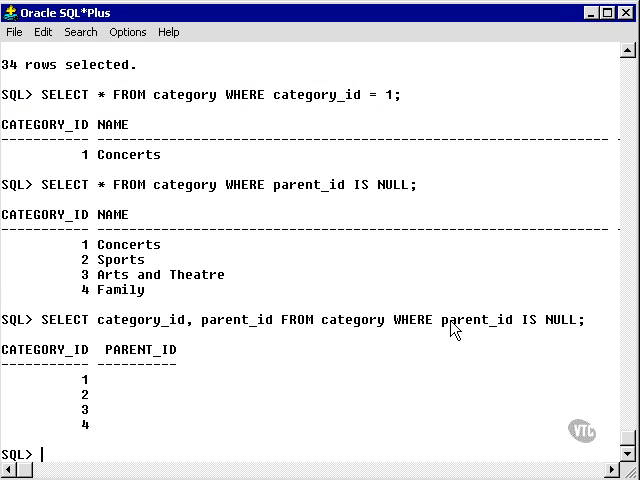
key("ctrl+v")
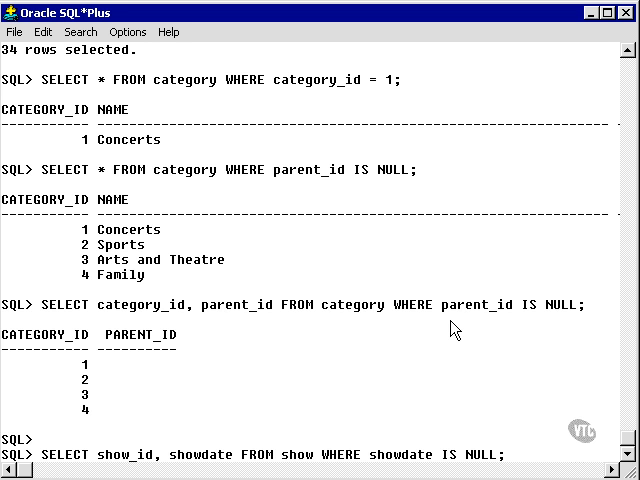
key("Return")
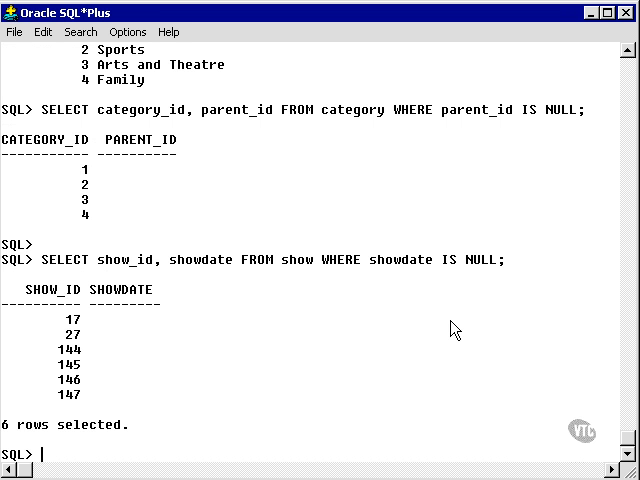
left_click_drag(34, 313, 154, 393)
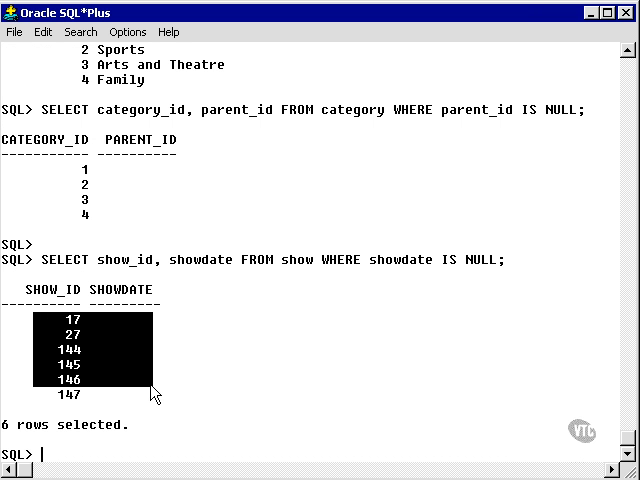